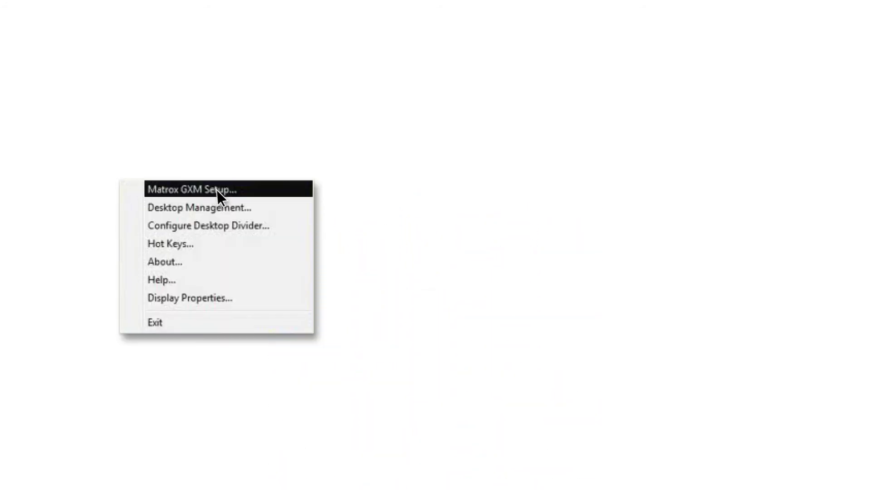
- Select the '2 Independent' side-by-side configuration in PowerDesk's Multi-Display Setup
left_click(230, 191)
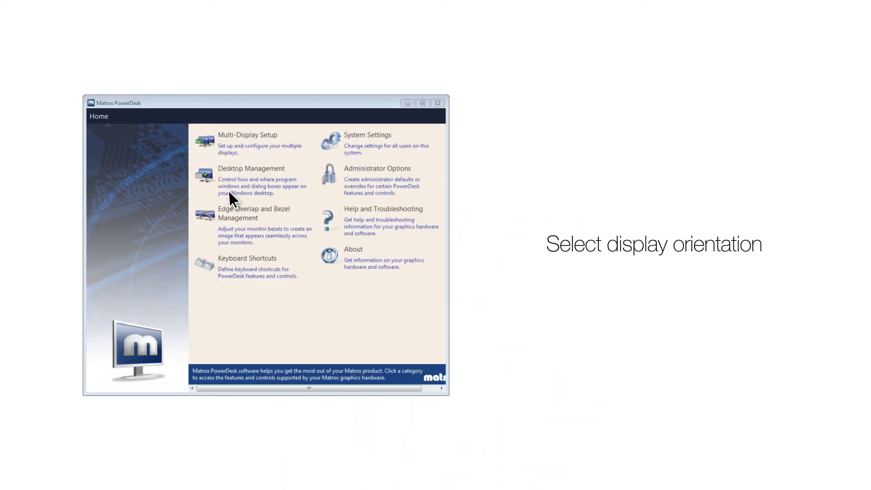
left_click(239, 139)
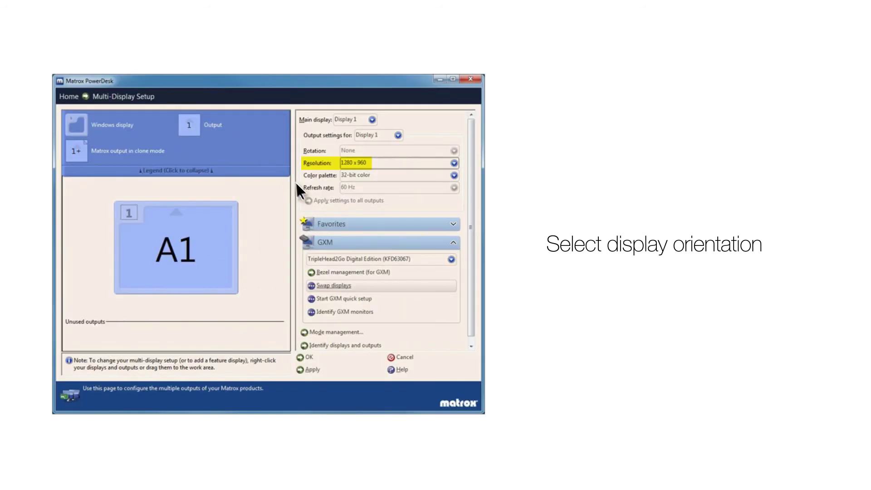
left_click(347, 222)
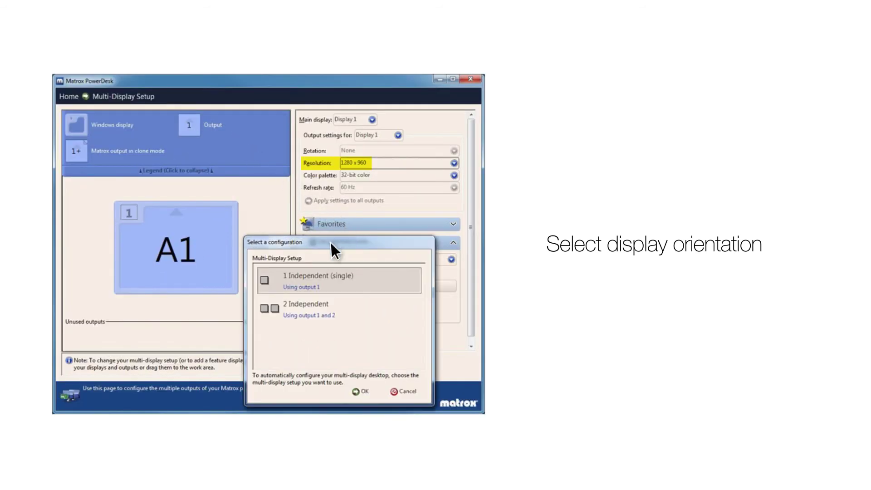
left_click(276, 305)
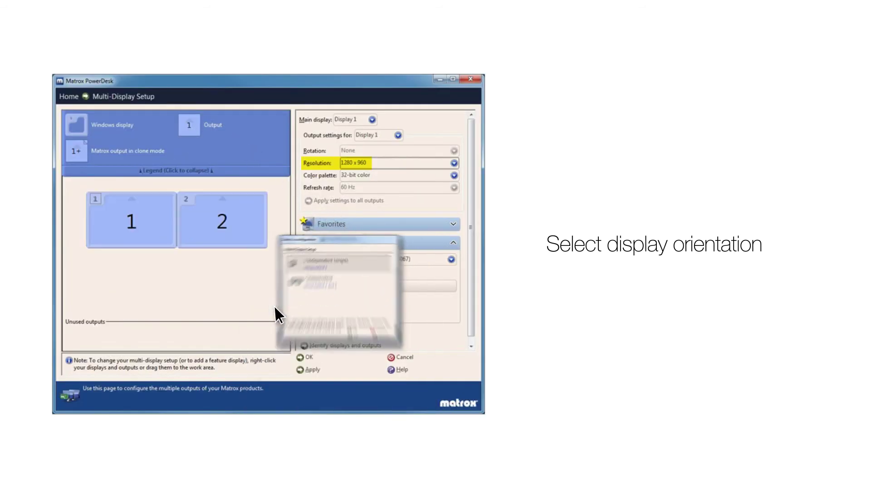
- Confirm the two-display side-by-side layout with OK and close Multi-Display Setup
left_click(300, 356)
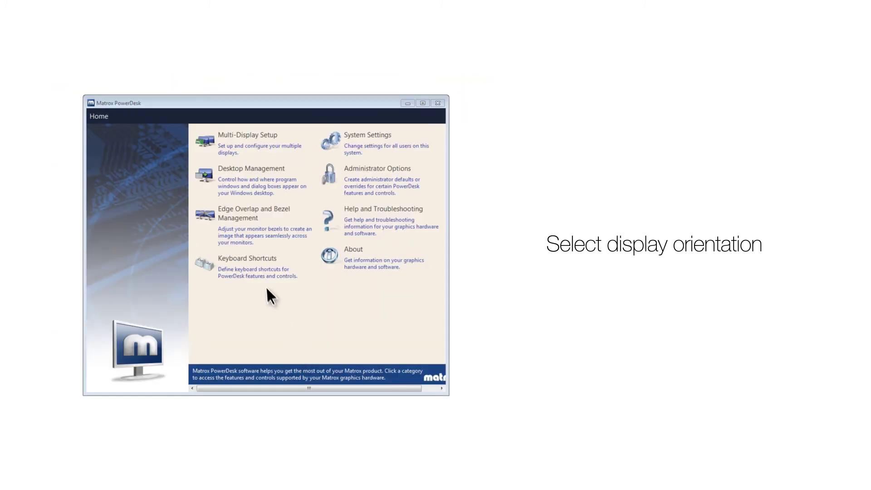